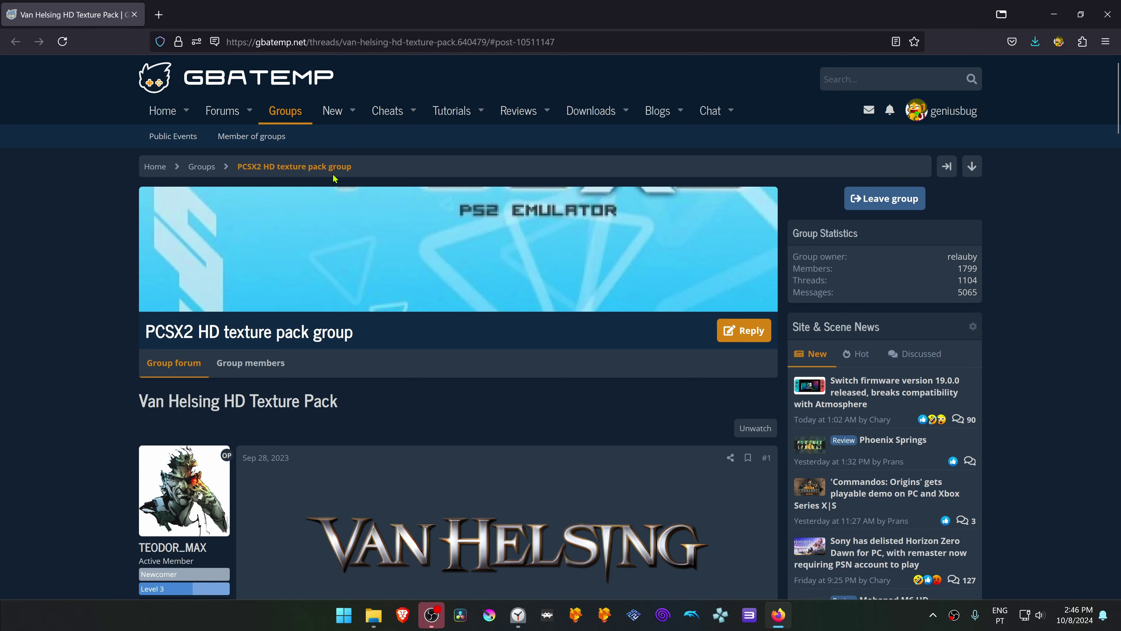
Find the game serial in the GBAtemp thread and open the Van Helsing (USA).7z MEGA download page.
{"action": "scroll", "coordinate": [345, 258], "scroll_direction": "down", "scroll_amount": 5}
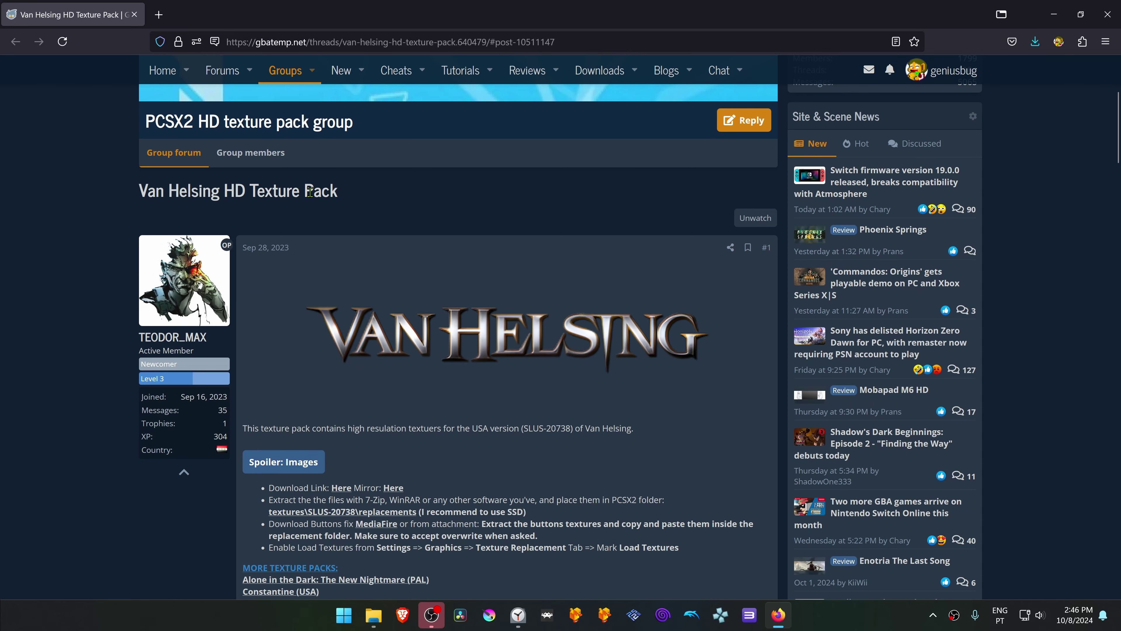
{"action": "scroll", "coordinate": [378, 208], "scroll_direction": "down", "scroll_amount": 3}
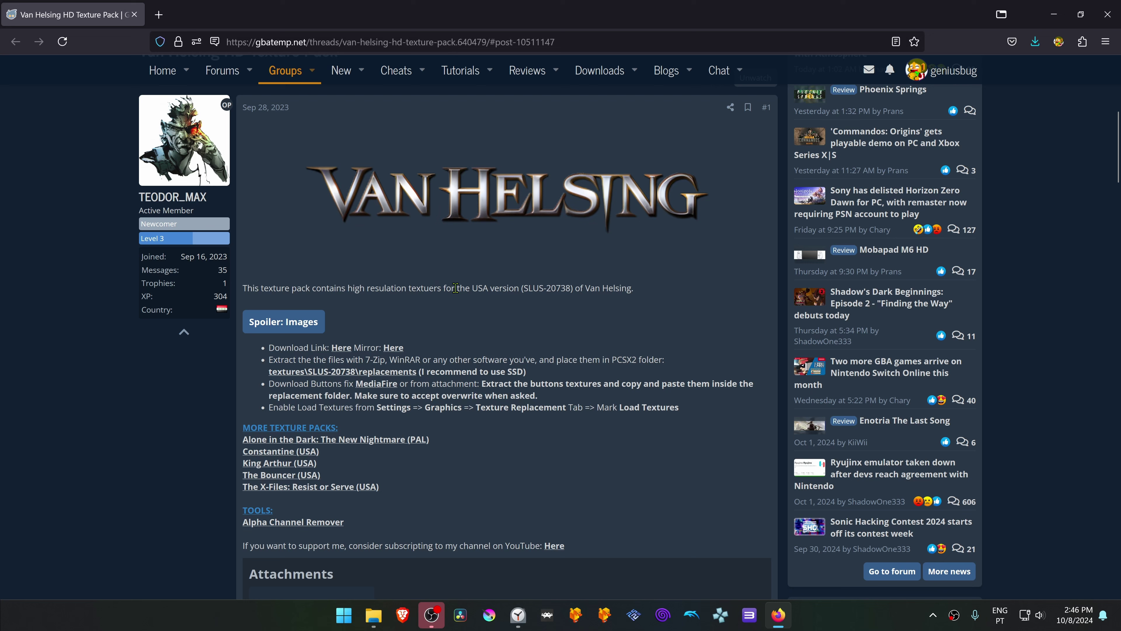
{"action": "left_click_drag", "start_coordinate": [465, 290], "coordinate": [590, 289]}
{"action": "left_click", "coordinate": [432, 326]}
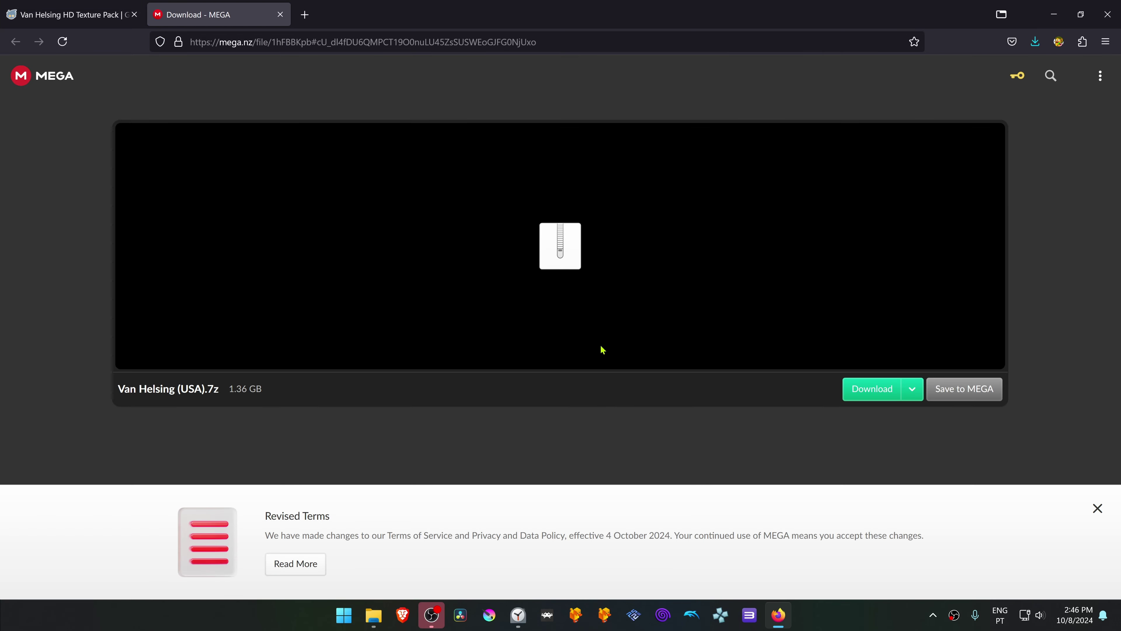
Download the 1.36 GB Van Helsing (USA).7z to the desktop, replacing the existing copy.
{"action": "left_click", "coordinate": [859, 388]}
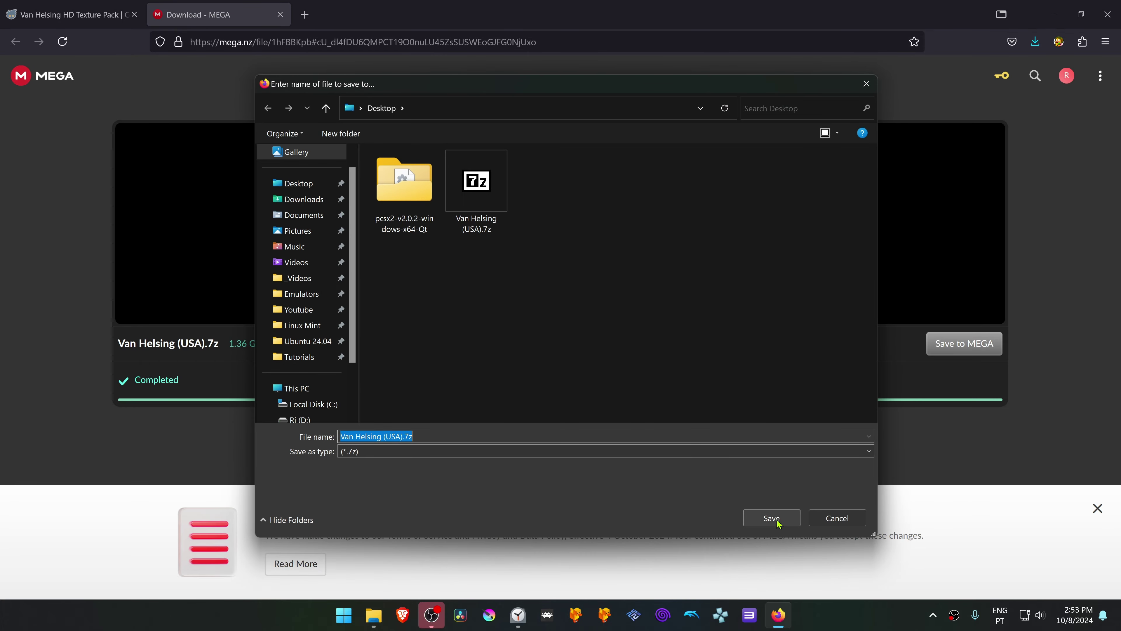
{"action": "left_click", "coordinate": [772, 519]}
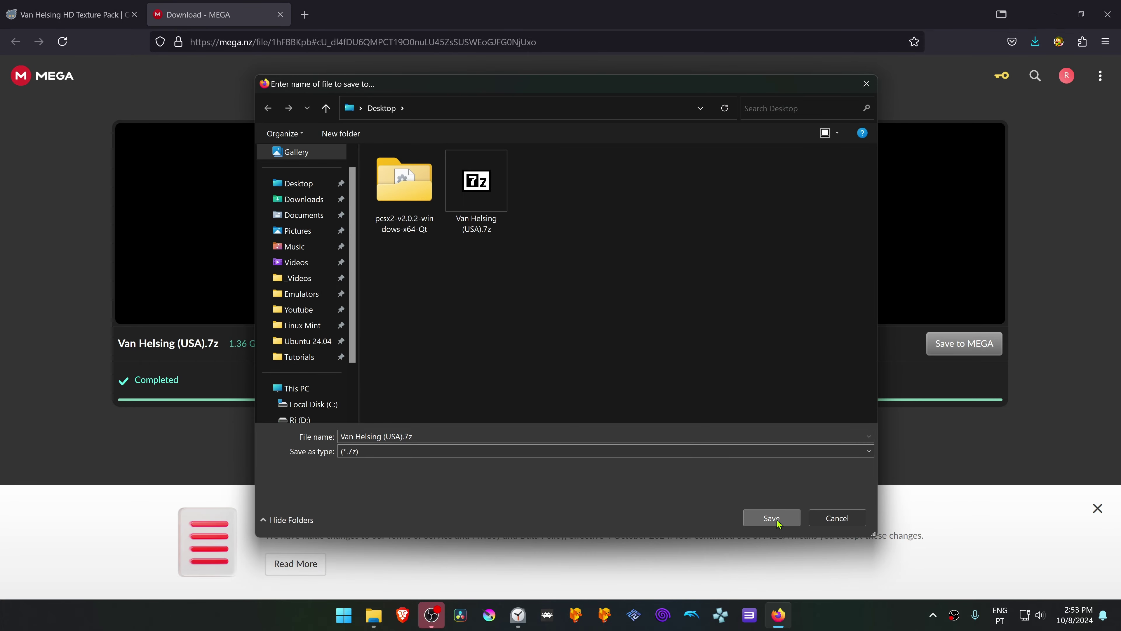
{"action": "left_click", "coordinate": [607, 309]}
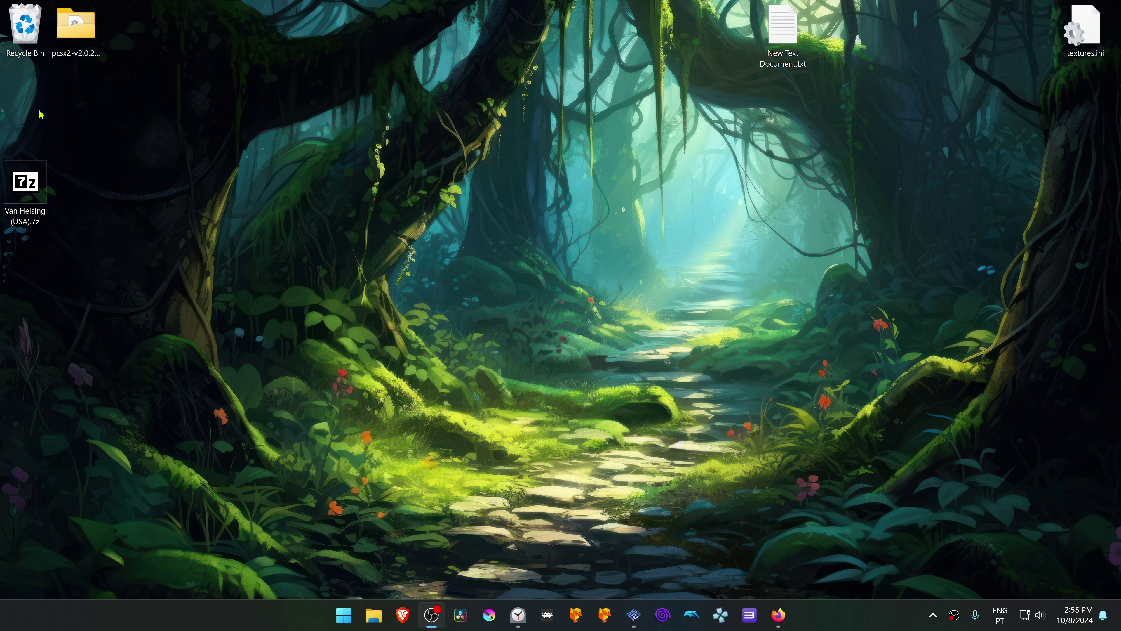
Extract the archive with 7-Zip into a Van Helsing (USA) folder on the desktop.
{"action": "right_click", "coordinate": [38, 189]}
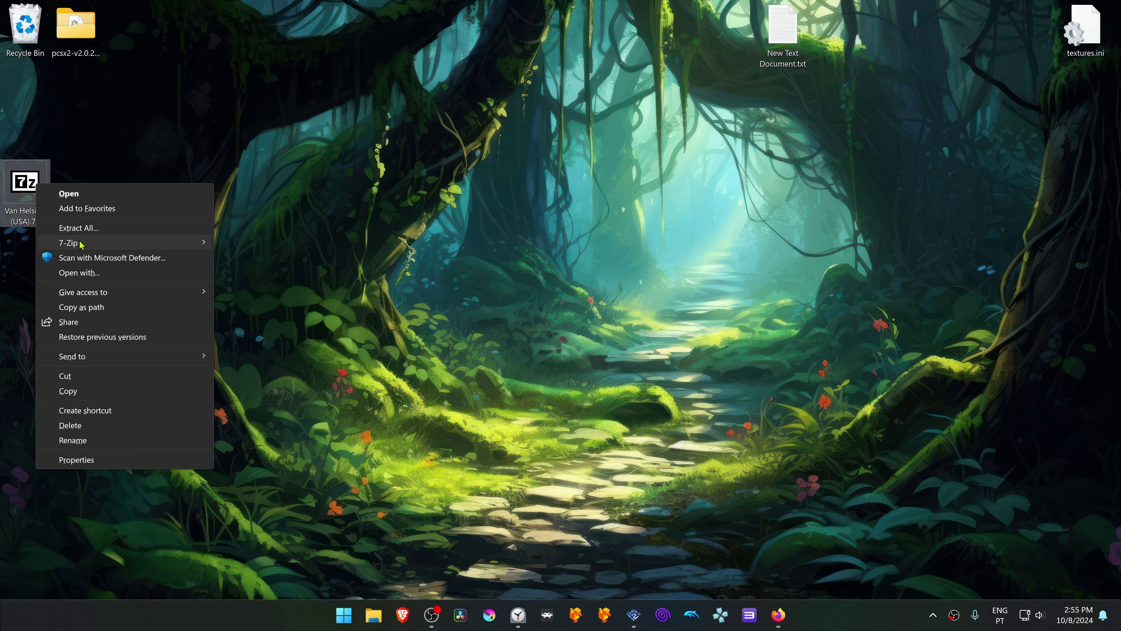
{"action": "mouse_move", "coordinate": [81, 244]}
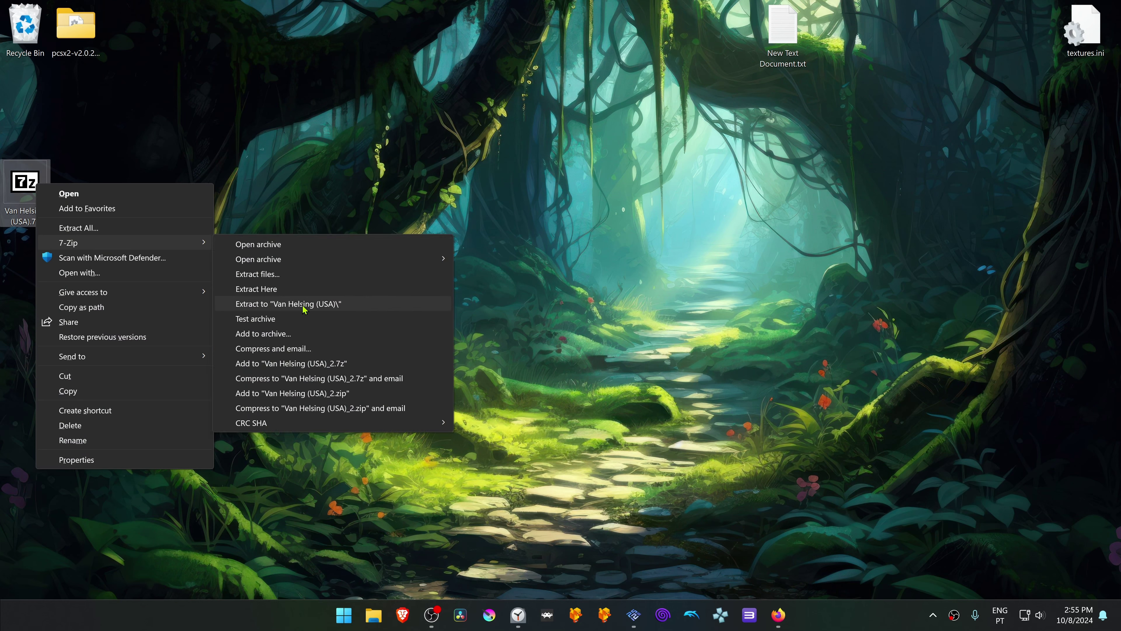
{"action": "left_click", "coordinate": [324, 306]}
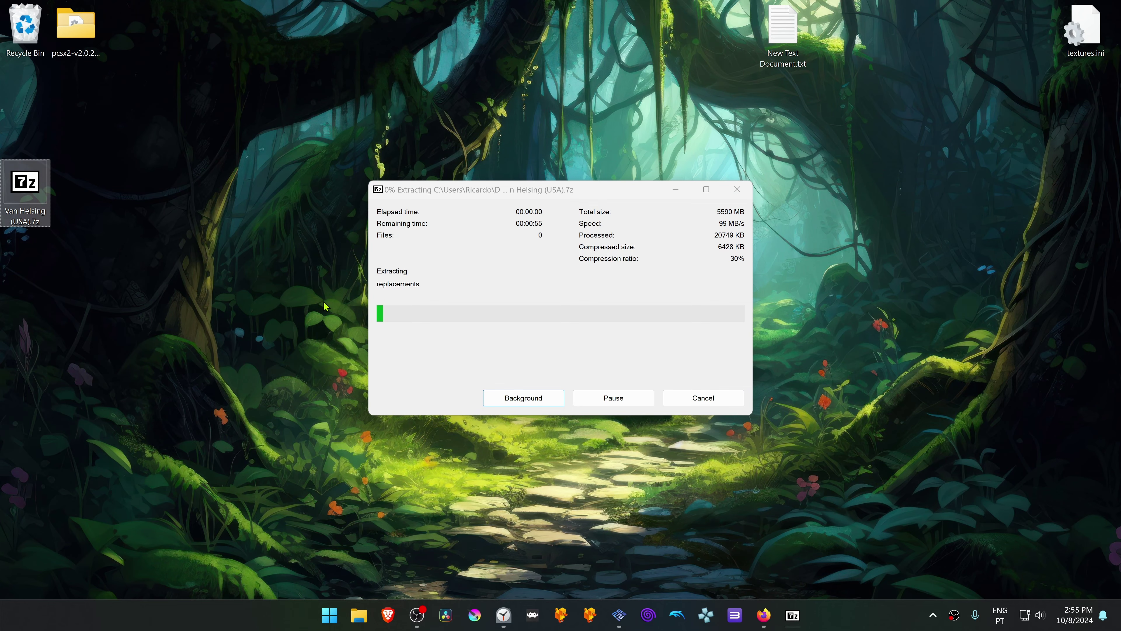
{"action": "left_click", "coordinate": [271, 326]}
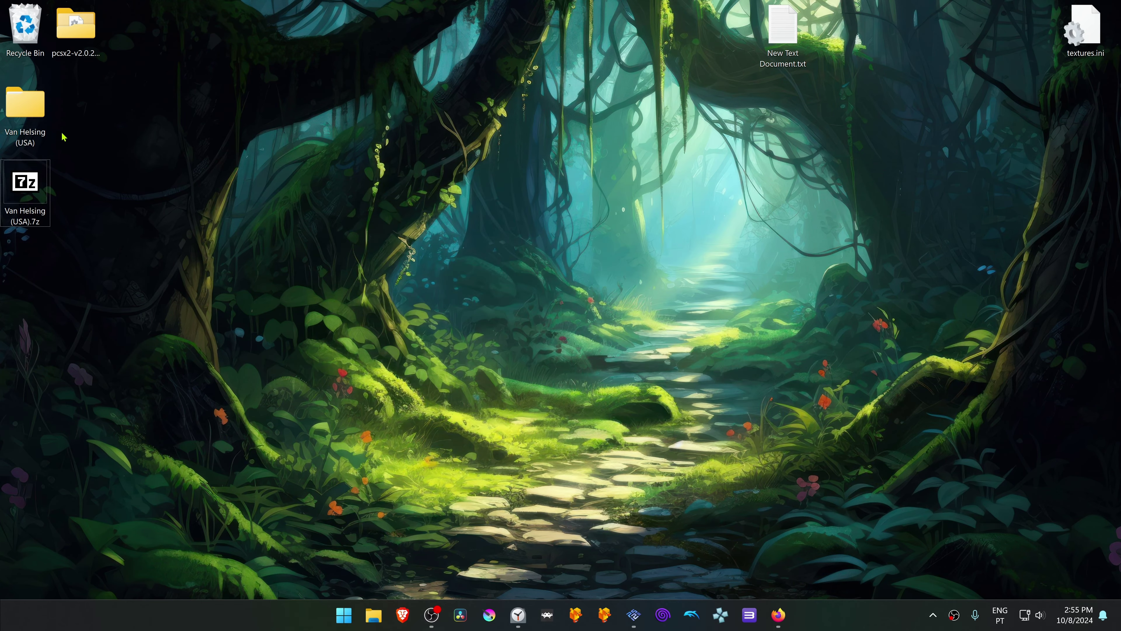
Cut the Van Helsing (USA) folder and bring PCSX2 to the front.
{"action": "right_click", "coordinate": [27, 105]}
{"action": "left_click", "coordinate": [42, 118]}
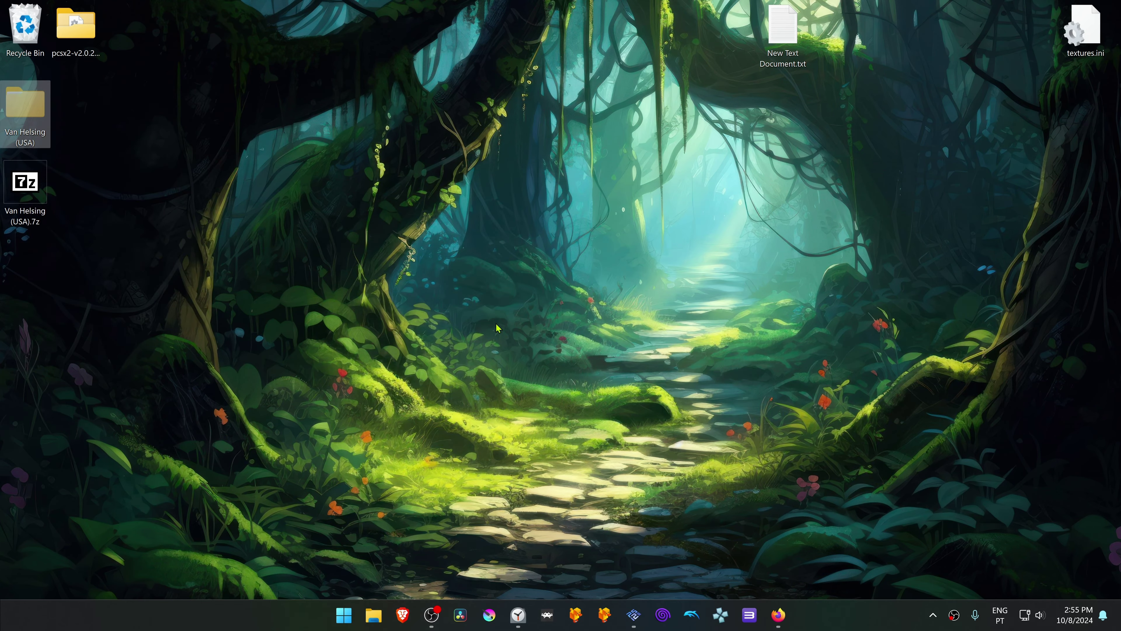
{"action": "left_click", "coordinate": [633, 615]}
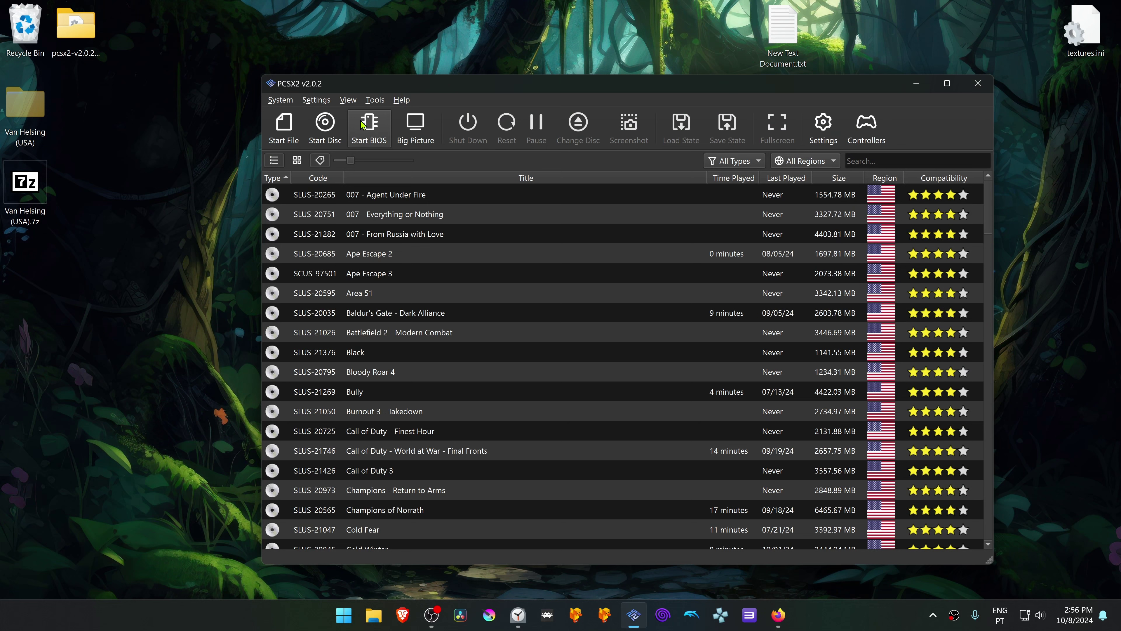
Open PCSX2's data directory via Tools and enter its textures folder.
{"action": "left_click", "coordinate": [375, 100]}
{"action": "mouse_move", "coordinate": [392, 105]}
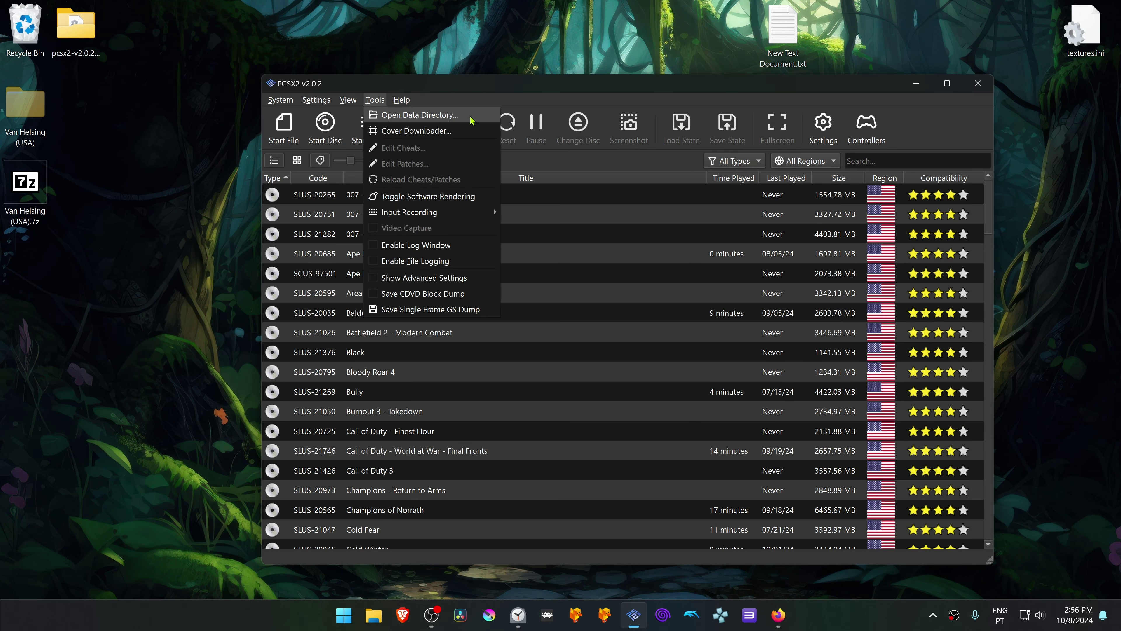
{"action": "left_click", "coordinate": [471, 118]}
{"action": "left_click", "coordinate": [393, 348]}
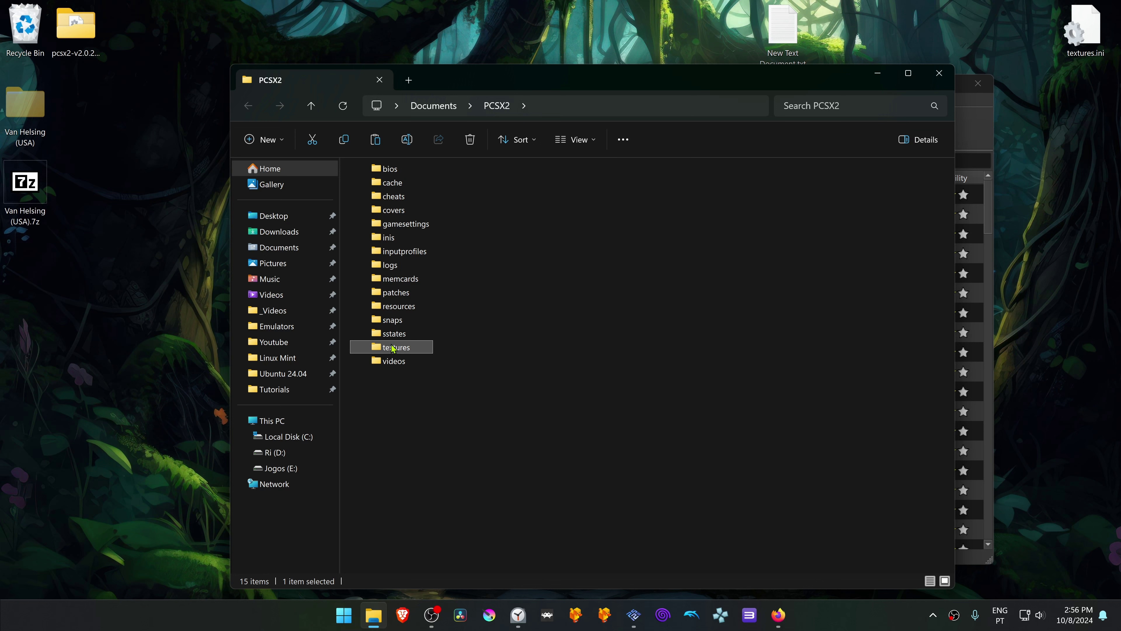
{"action": "double_click", "coordinate": [393, 348]}
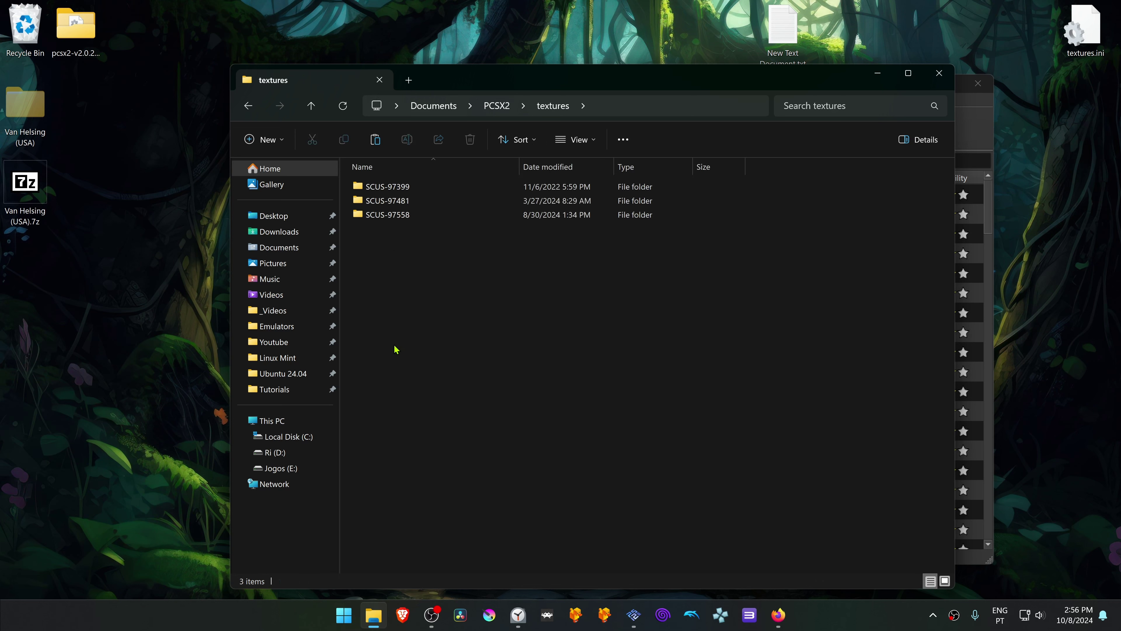
Paste the Van Helsing (USA) folder into textures and confirm it holds a replacements folder.
{"action": "right_click", "coordinate": [440, 349]}
{"action": "left_click", "coordinate": [448, 358]}
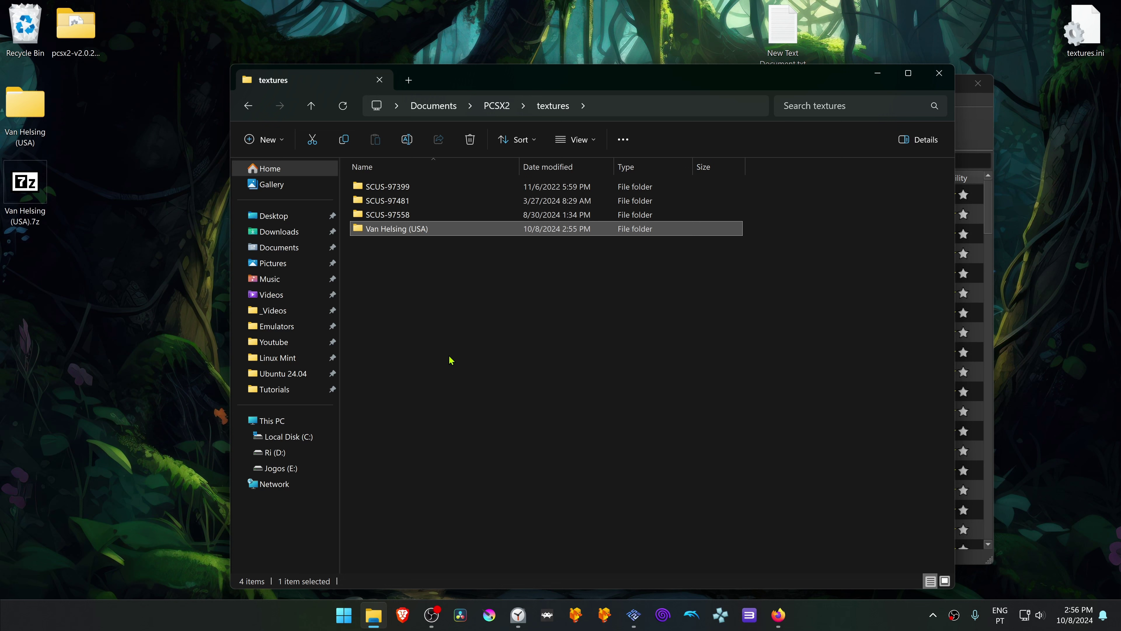
{"action": "double_click", "coordinate": [424, 188]}
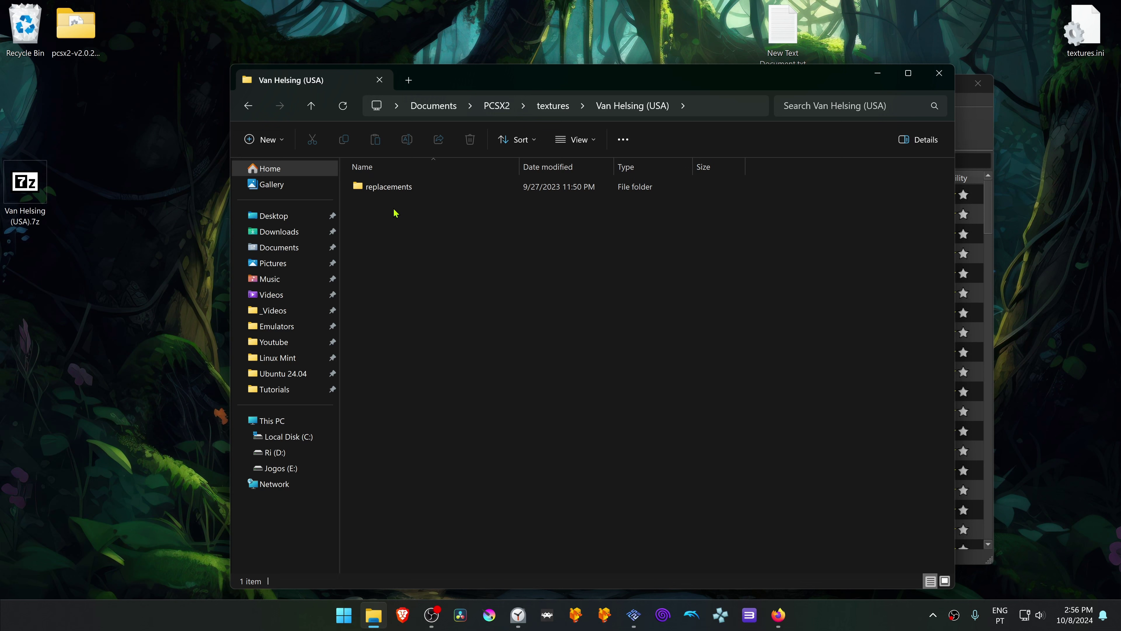
{"action": "left_click", "coordinate": [253, 113]}
{"action": "left_click", "coordinate": [418, 245]}
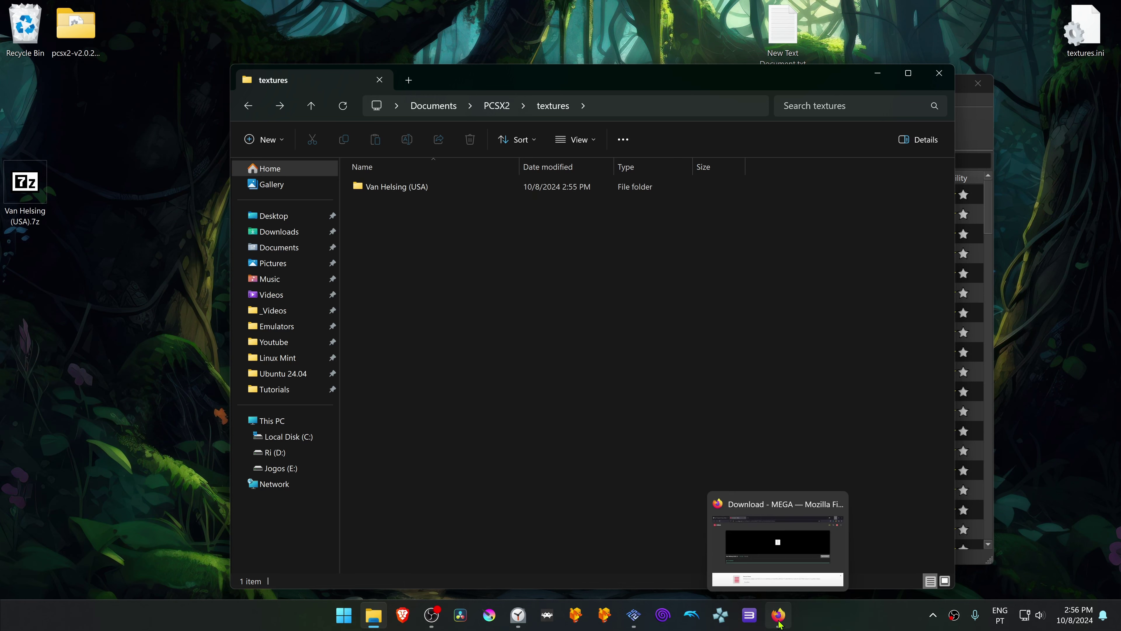
Copy the serial SLUS-20738 from the GBAtemp thread, then return to PCSX2's game list.
{"action": "left_click", "coordinate": [778, 615]}
{"action": "left_click", "coordinate": [94, 5]}
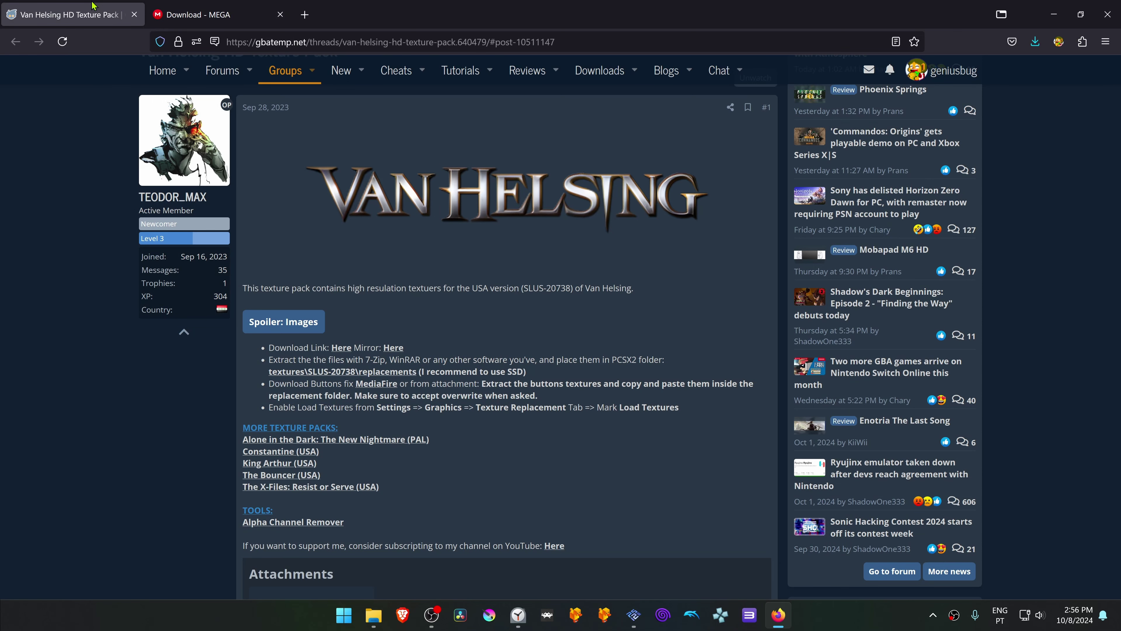
{"action": "left_click_drag", "start_coordinate": [524, 287], "coordinate": [571, 289]}
{"action": "right_click", "coordinate": [570, 289]}
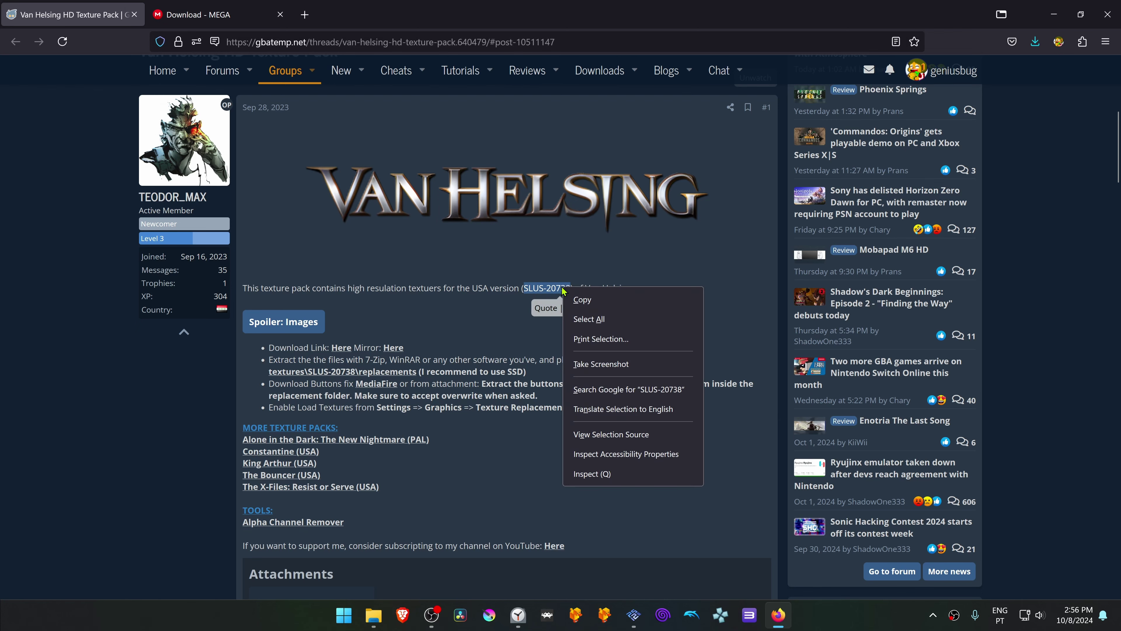
{"action": "left_click", "coordinate": [587, 295]}
{"action": "left_click", "coordinate": [1056, 24]}
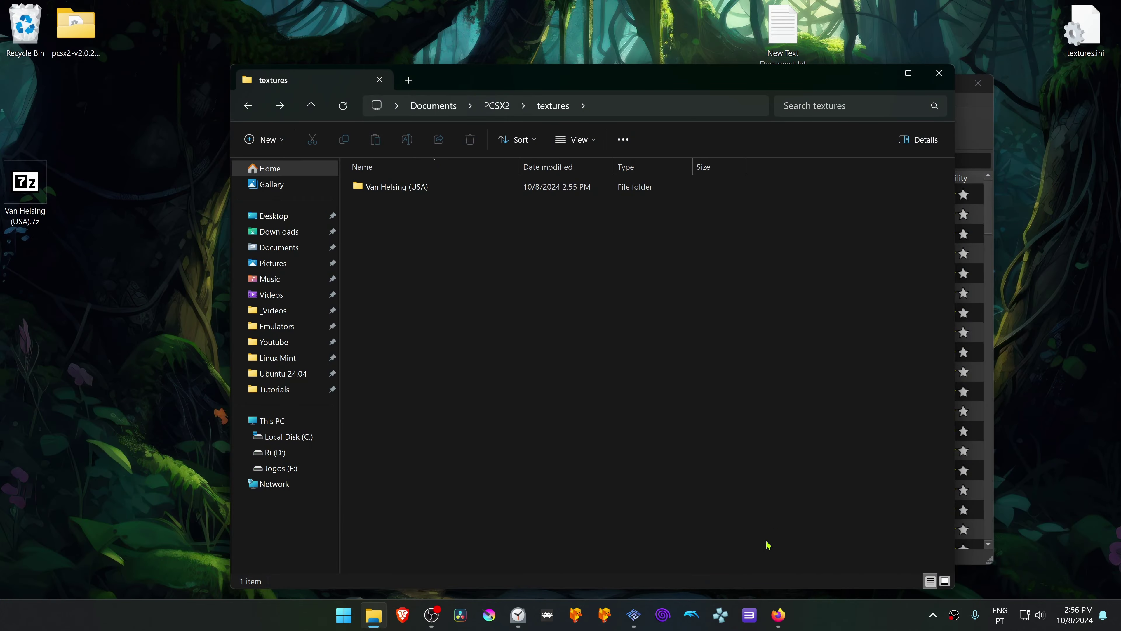
{"action": "left_click", "coordinate": [636, 614]}
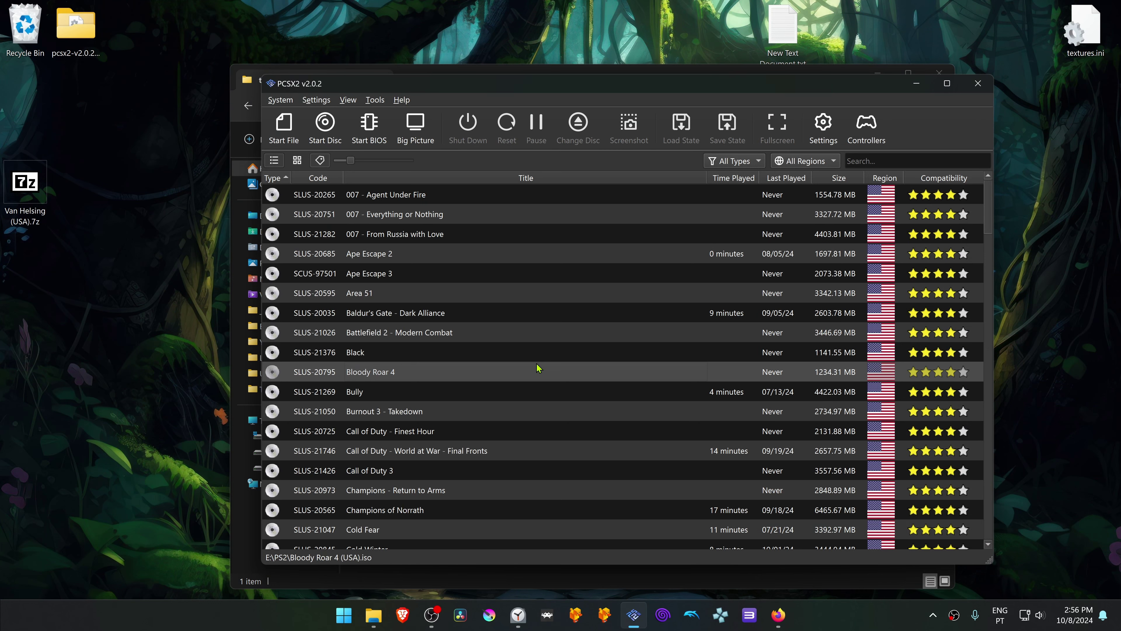
Search 'van' and check the SLUS-20738 serial in Van Helsing's game properties.
{"action": "type", "text": "van"}
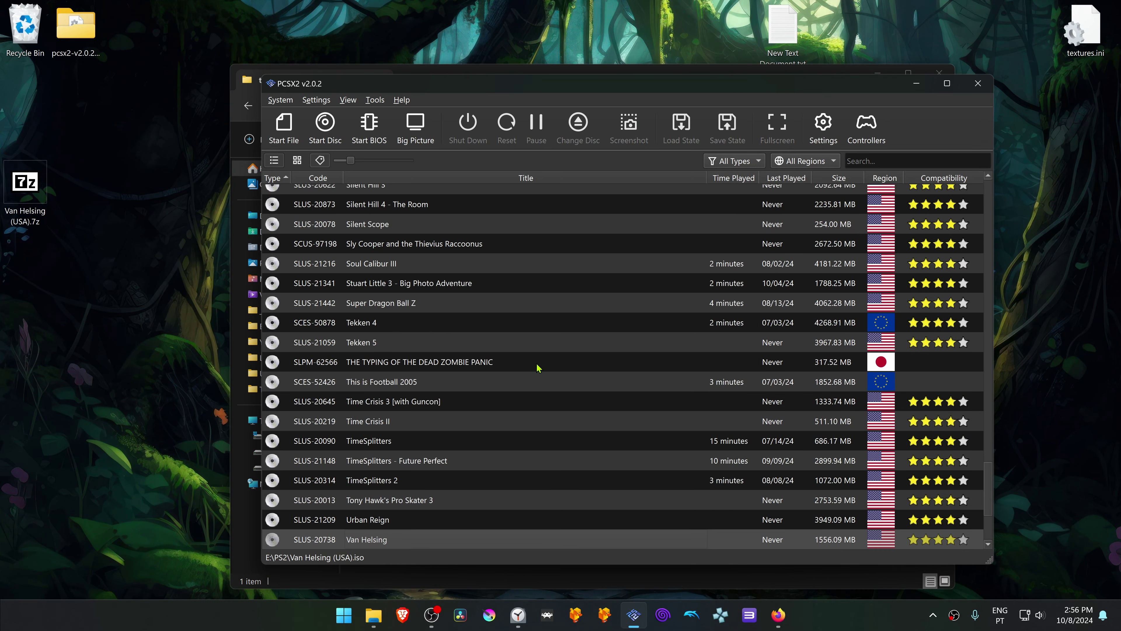
{"action": "right_click", "coordinate": [437, 540]}
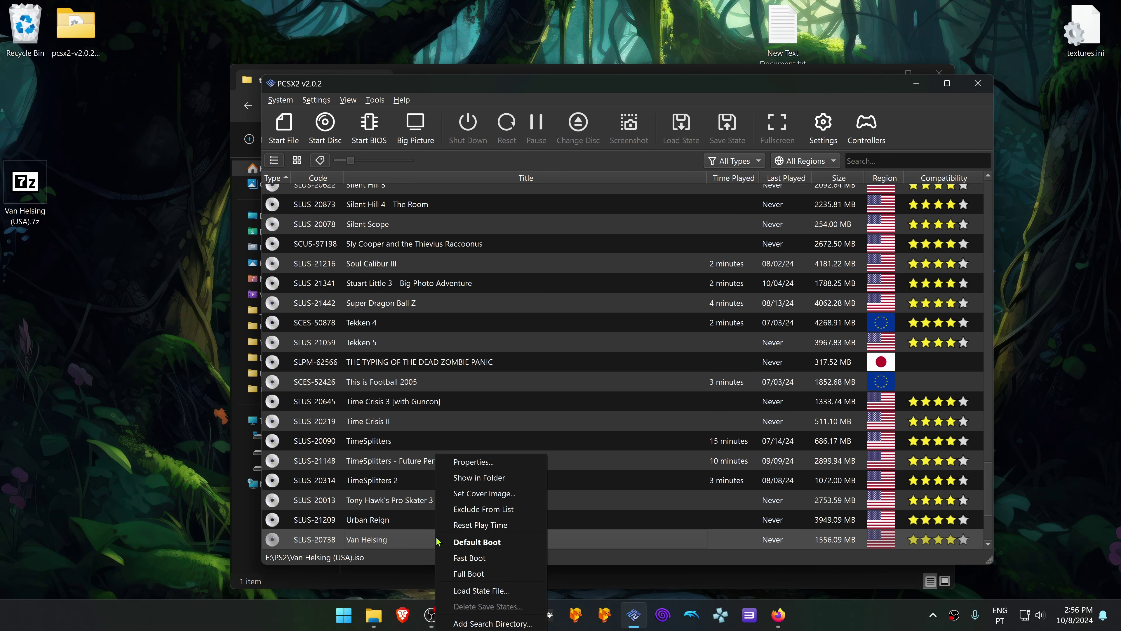
{"action": "left_click", "coordinate": [510, 470]}
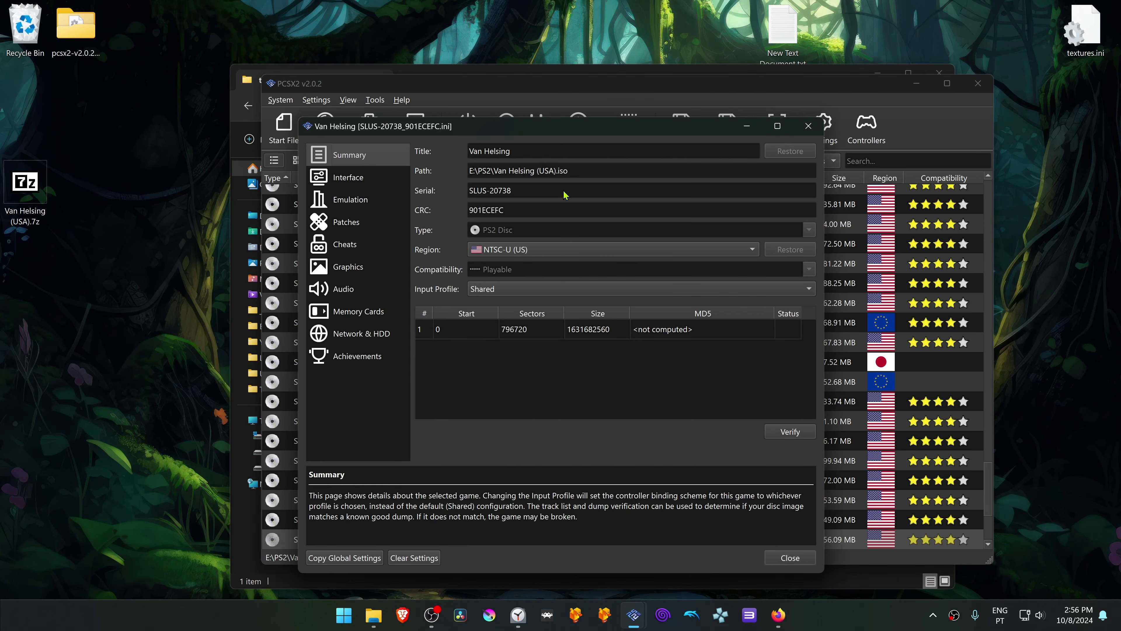
{"action": "left_click_drag", "start_coordinate": [552, 194], "coordinate": [457, 198]}
{"action": "left_click", "coordinate": [808, 126]}
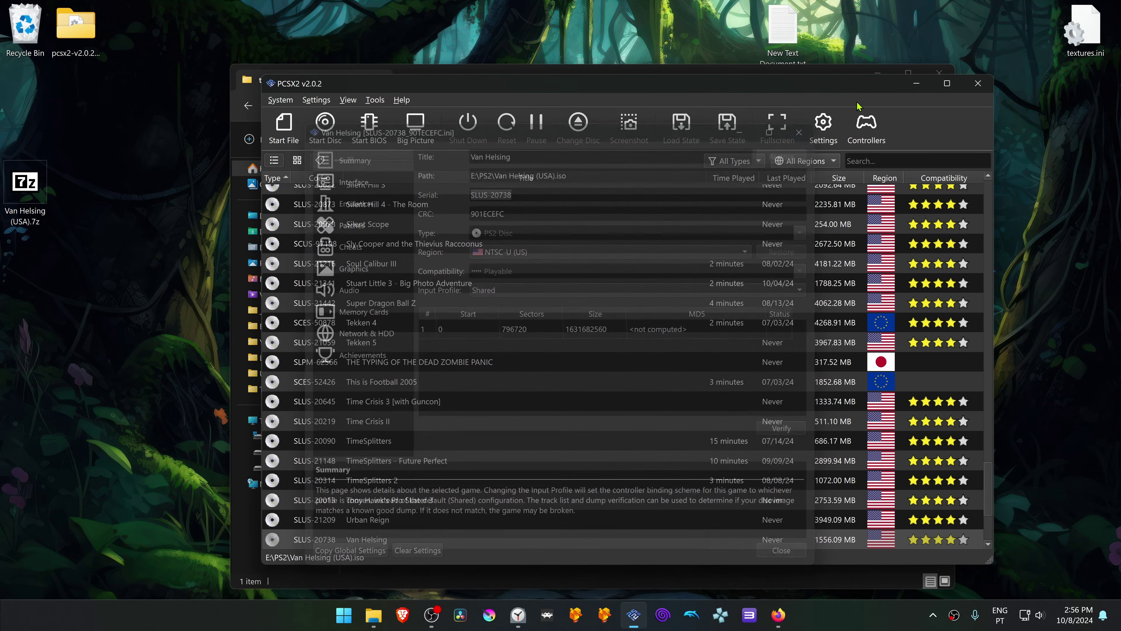
Rename the Van Helsing (USA) texture folder to SLUS-20738.
{"action": "left_click", "coordinate": [917, 83]}
{"action": "left_click", "coordinate": [441, 187]}
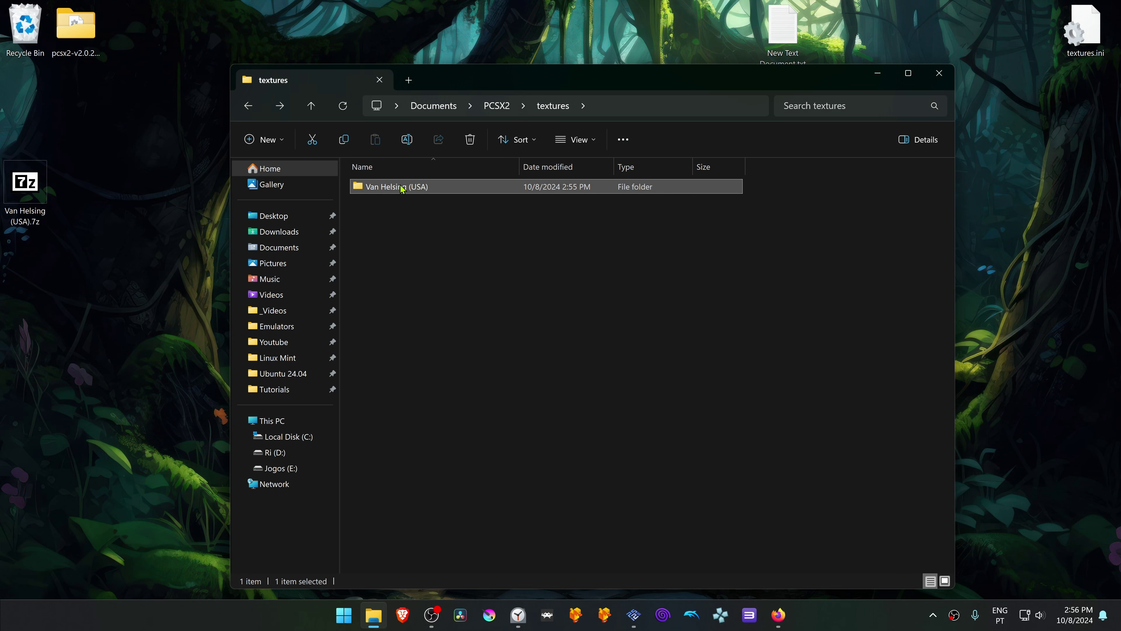
{"action": "key", "text": "F2"}
{"action": "key", "text": "ctrl+v"}
{"action": "left_click", "coordinate": [511, 306]}
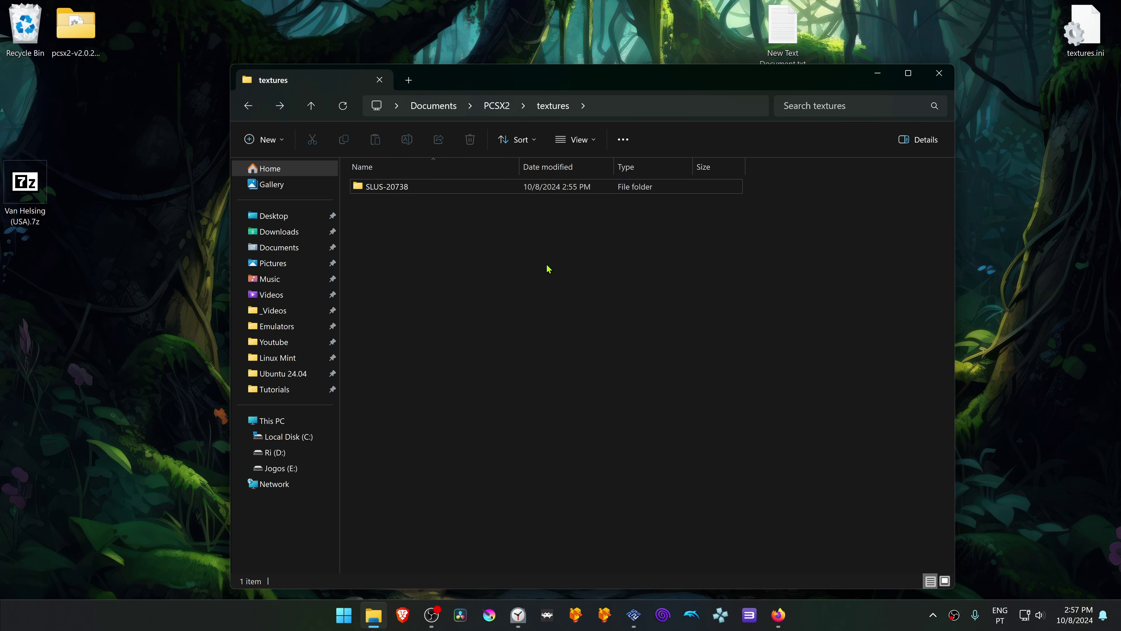
Set Van Helsing's internal resolution to 6x Native (~2160px/4K UHD) in its graphics properties.
{"action": "left_click", "coordinate": [634, 615]}
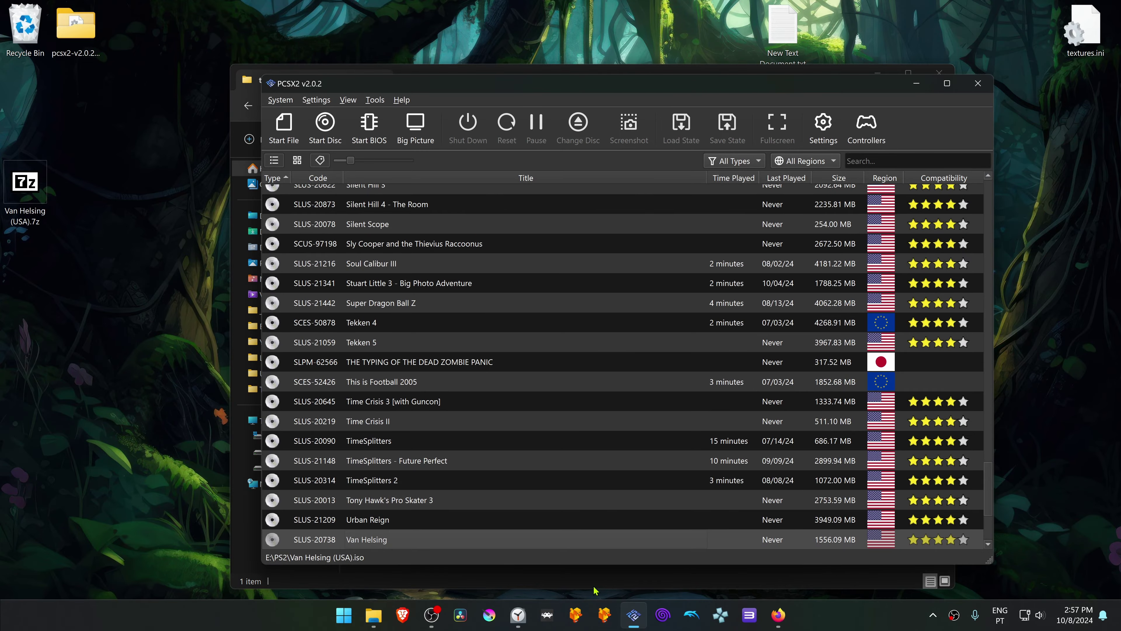
{"action": "scroll", "coordinate": [429, 389], "scroll_direction": "down", "scroll_amount": 2}
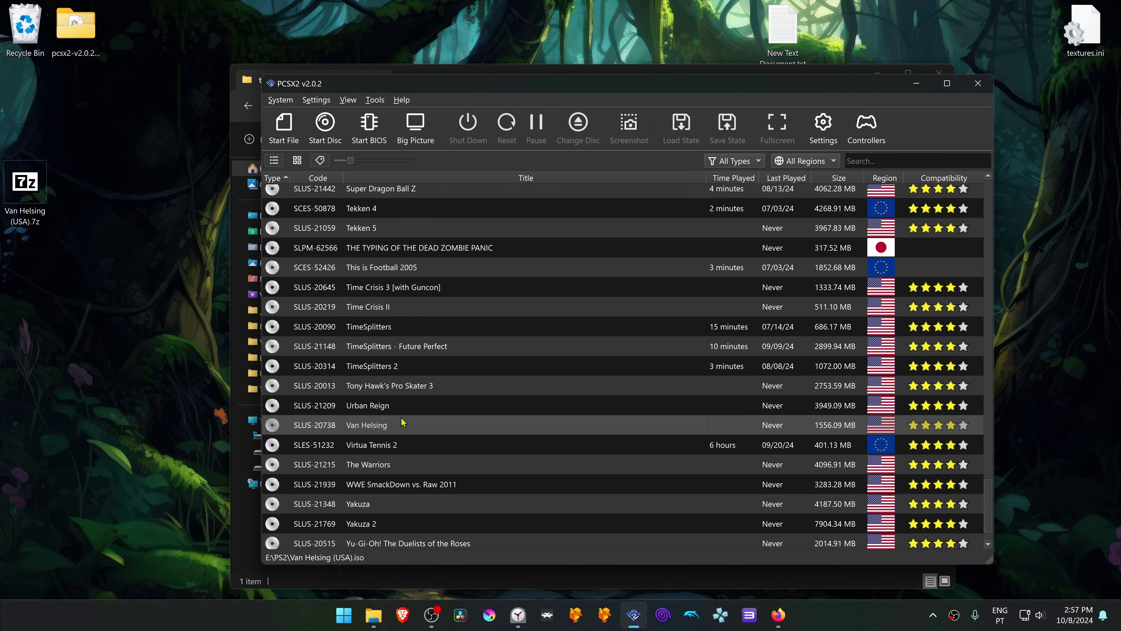
{"action": "right_click", "coordinate": [424, 425]}
{"action": "left_click", "coordinate": [457, 424]}
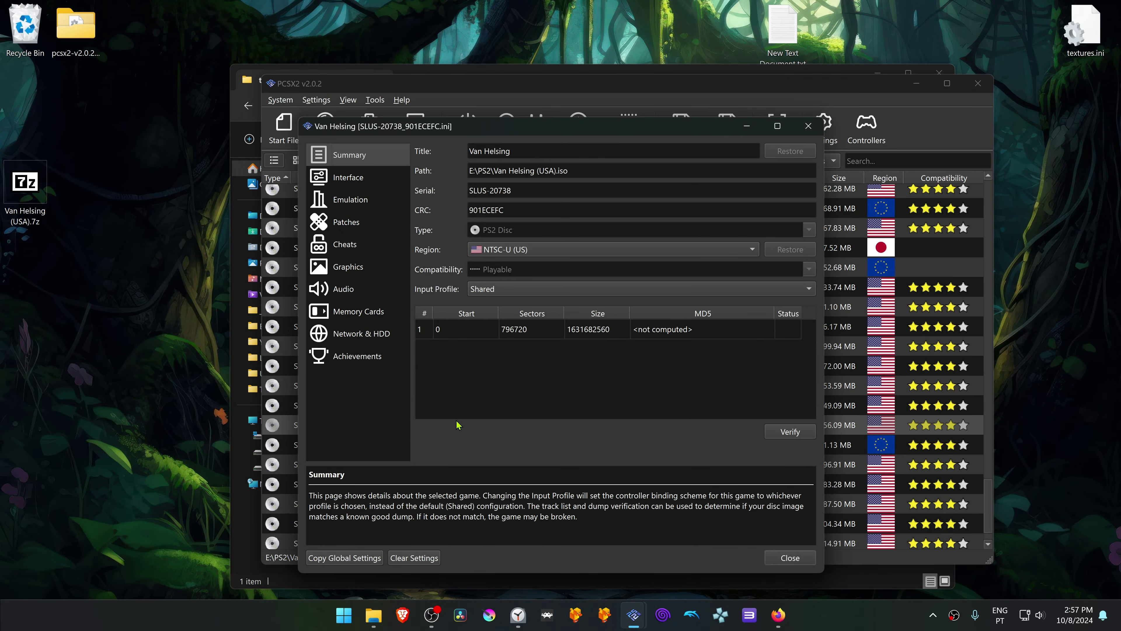
{"action": "left_click", "coordinate": [369, 270]}
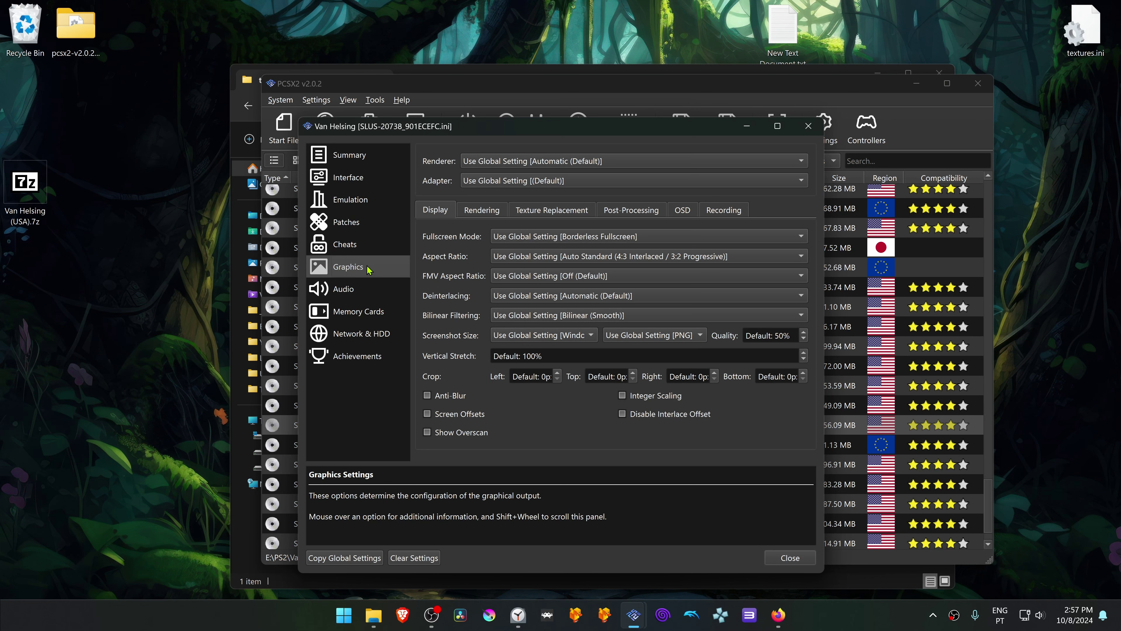
{"action": "left_click", "coordinate": [501, 212]}
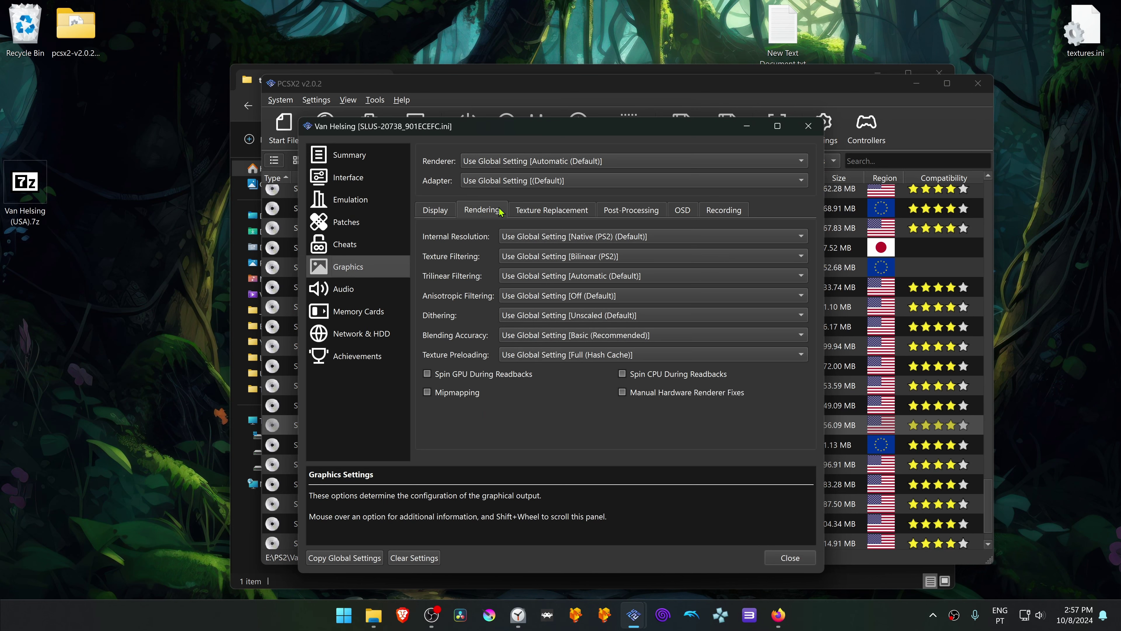
{"action": "left_click", "coordinate": [567, 241]}
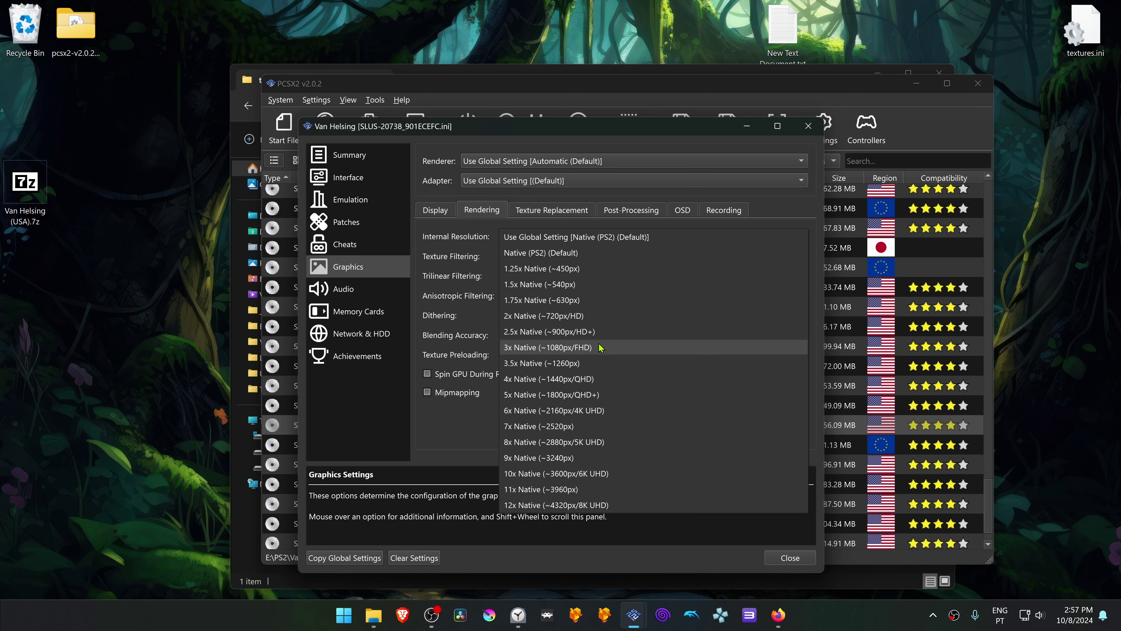
{"action": "left_click", "coordinate": [601, 411]}
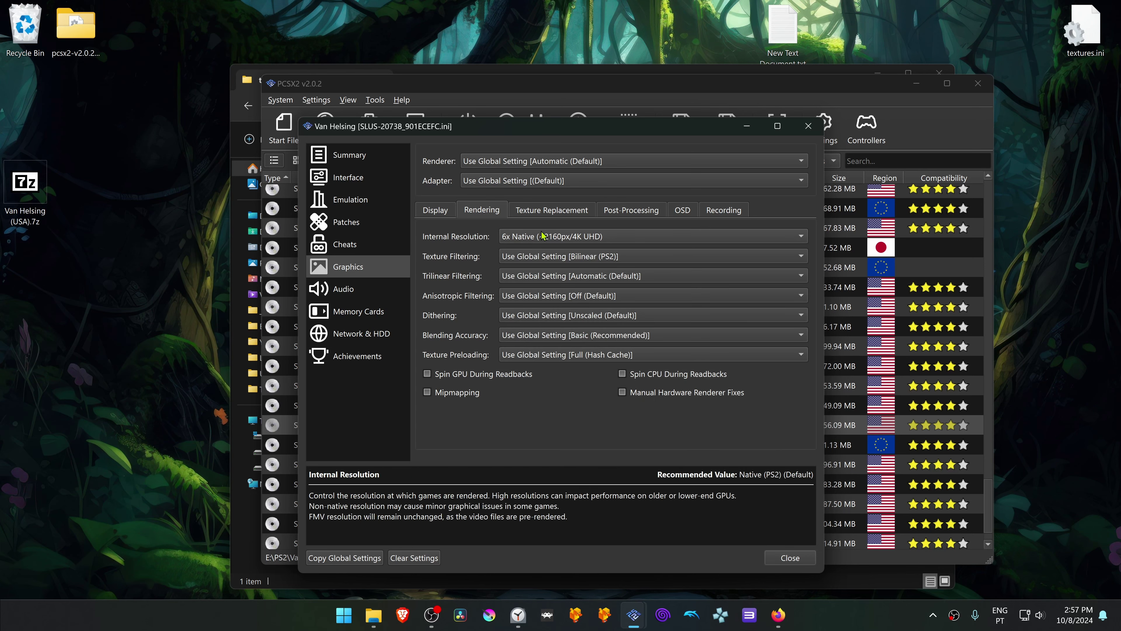
Enable Load Textures under Texture Replacement, review the patches, and close the settings.
{"action": "left_click", "coordinate": [544, 214]}
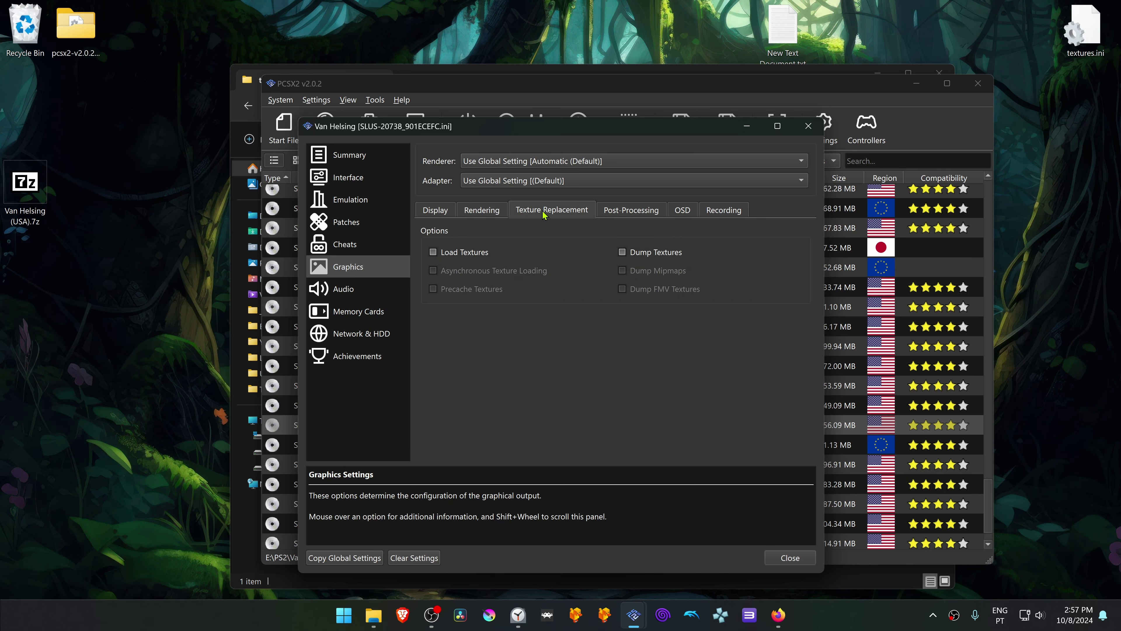
{"action": "left_click", "coordinate": [461, 255]}
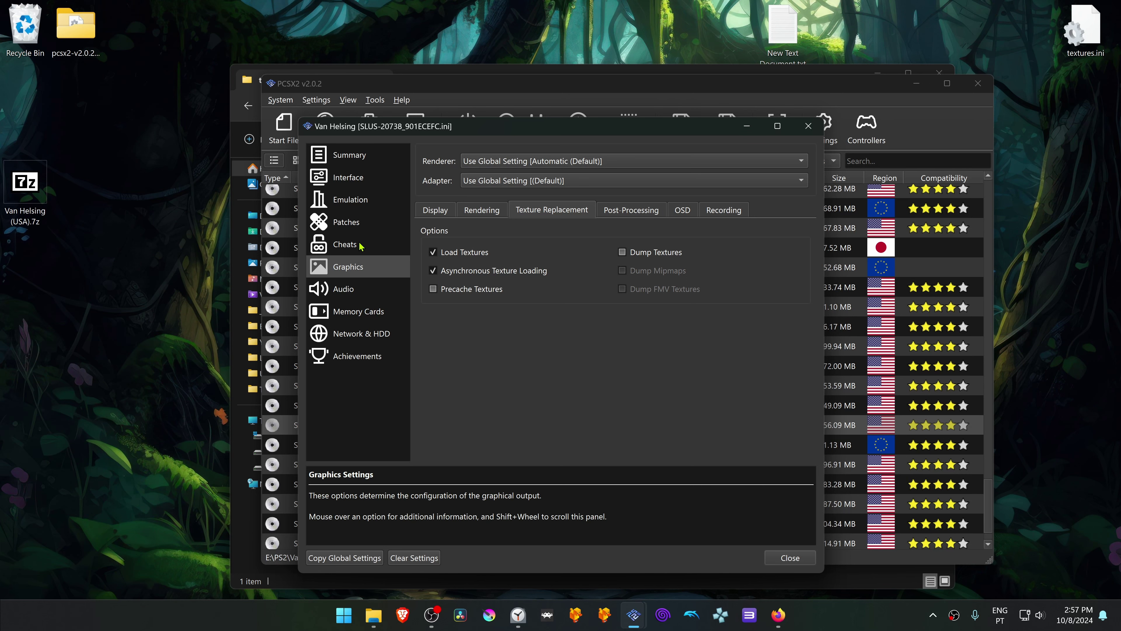
{"action": "left_click", "coordinate": [359, 223]}
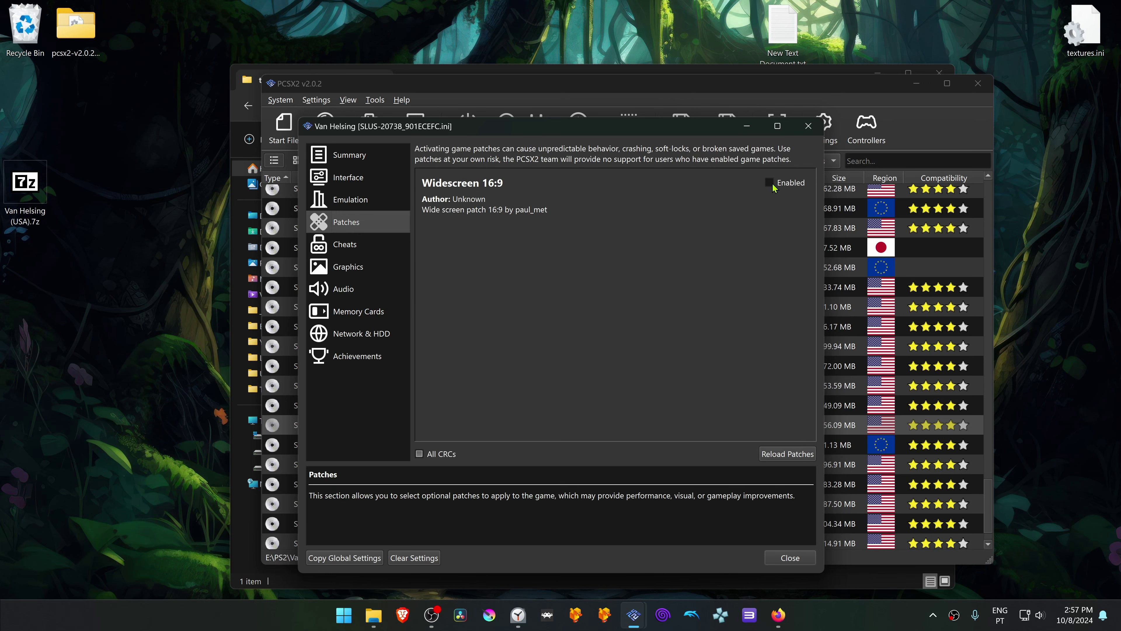
{"action": "left_click", "coordinate": [809, 128]}
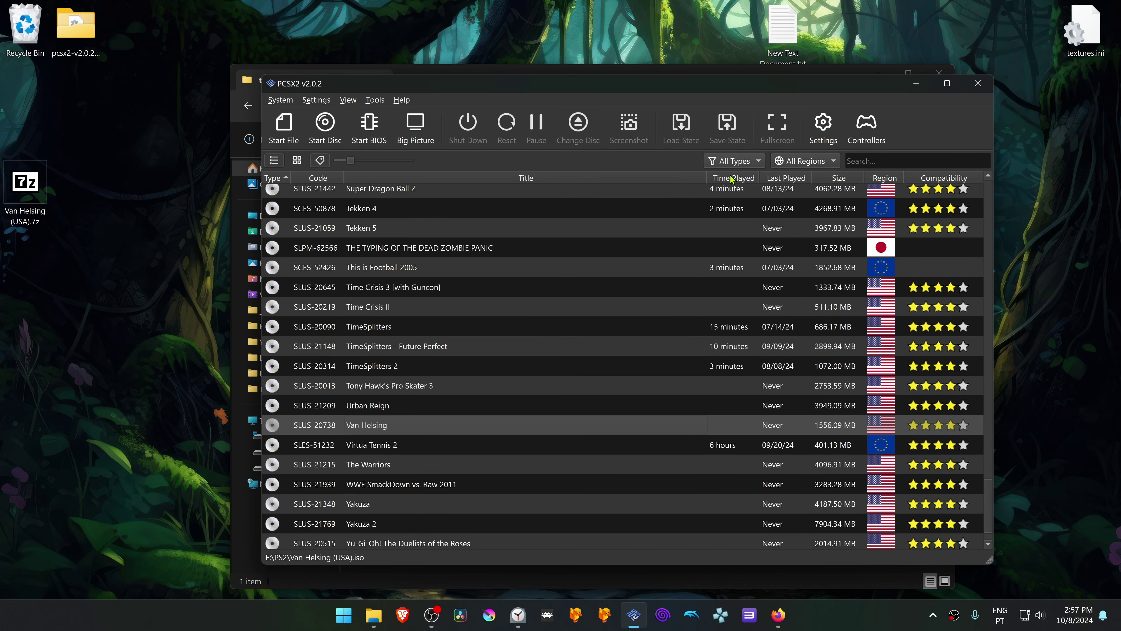
Boot Van Helsing from the PCSX2 game list.
{"action": "double_click", "coordinate": [406, 425]}
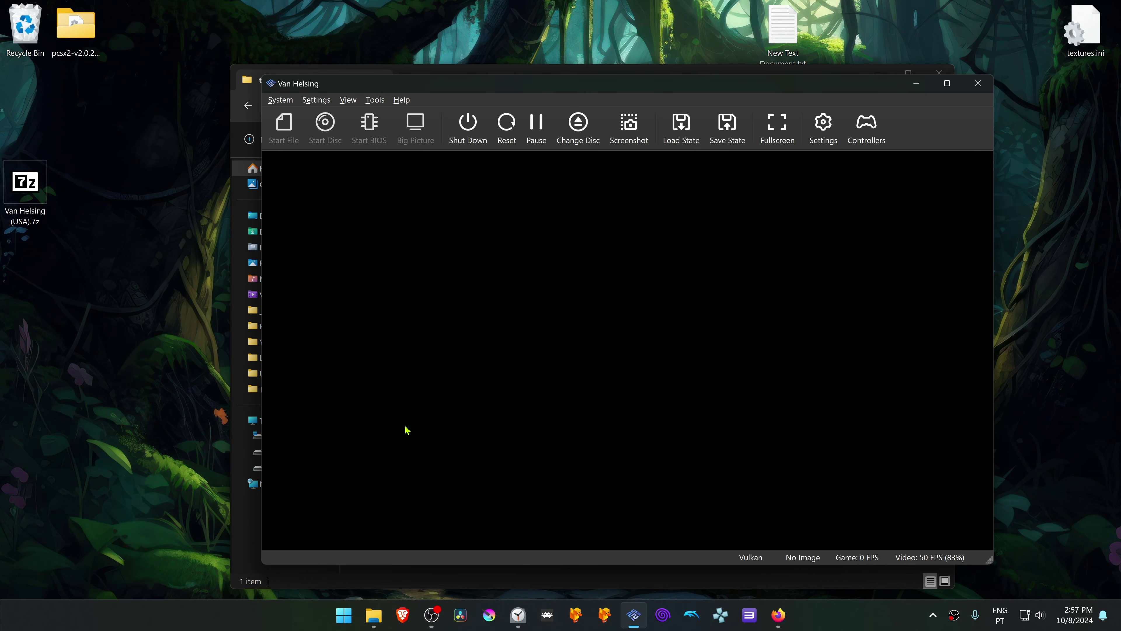